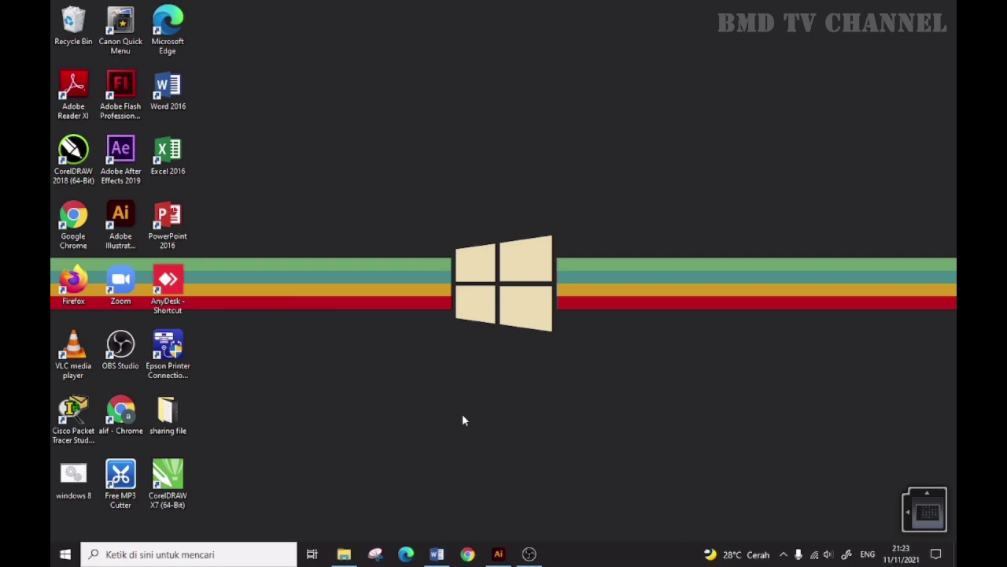
Step: Check the current Wi-Fi connection in the list of available networks and refresh the desktop
{"action": "left_click", "coordinate": [814, 555]}
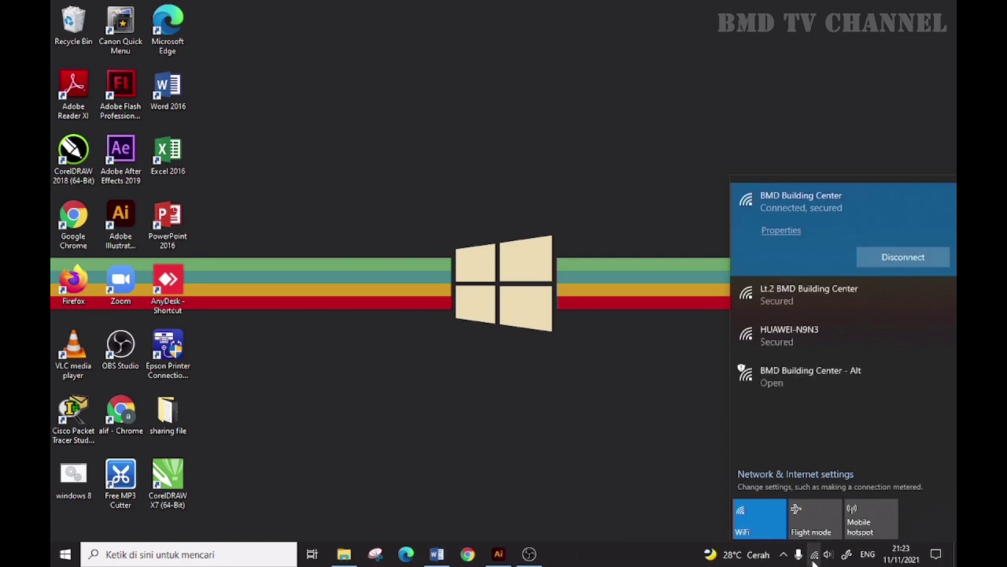
{"action": "right_click", "coordinate": [528, 232]}
{"action": "left_click", "coordinate": [559, 271]}
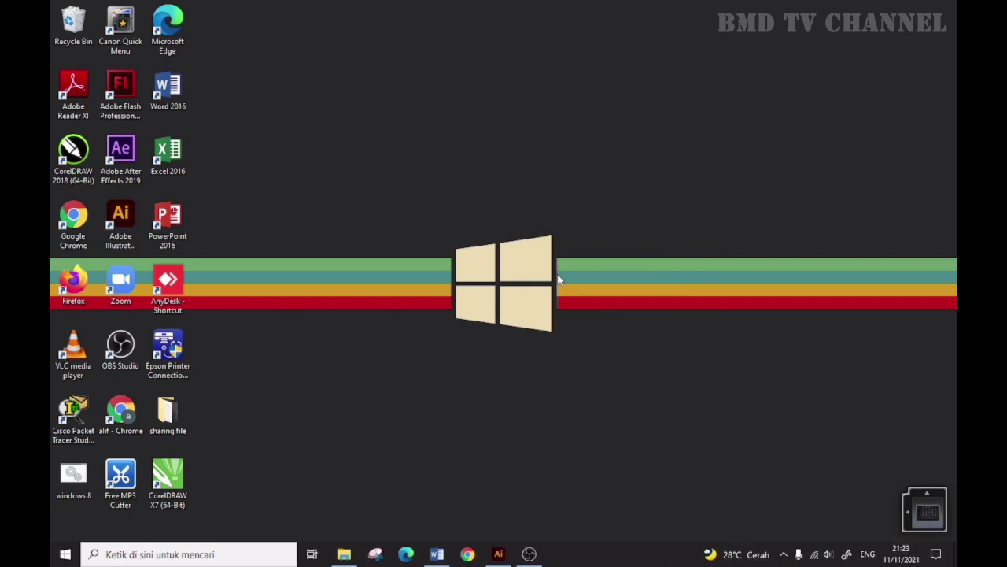
Step: Open Google Chrome with the Person 1 profile and load the router page at 192.168.2.1
{"action": "left_click", "coordinate": [468, 554]}
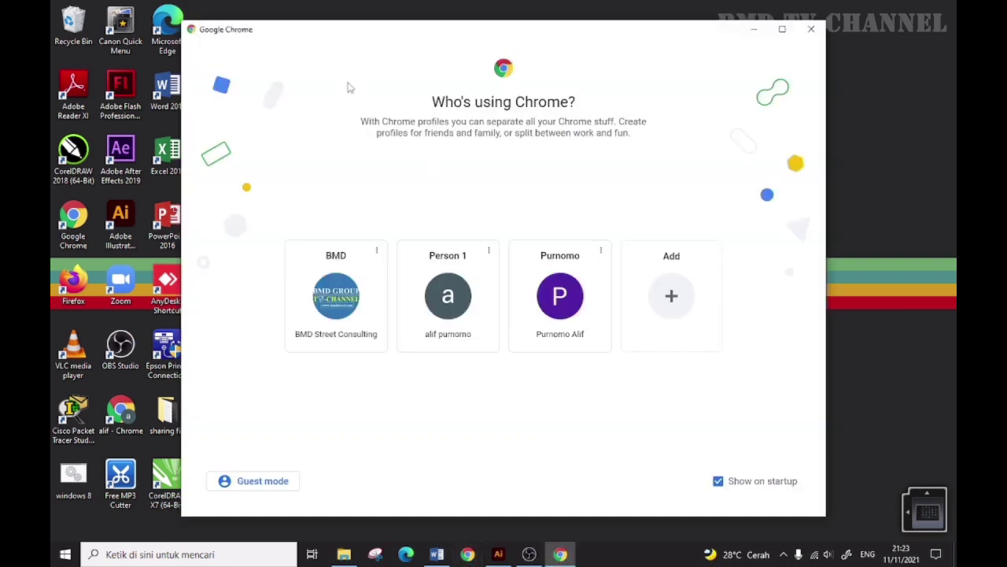
{"action": "left_click", "coordinate": [467, 294]}
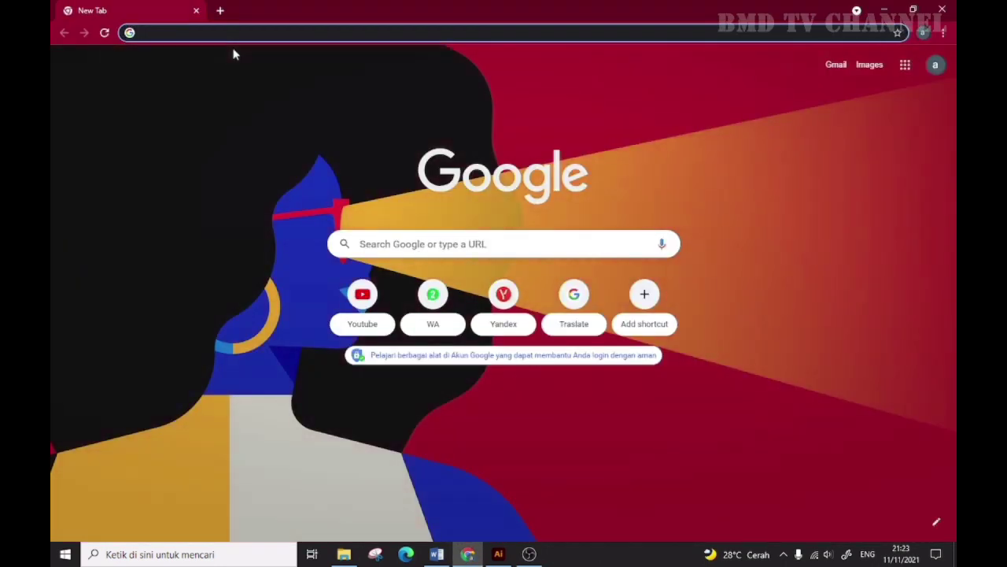
{"action": "type", "text": "192."}
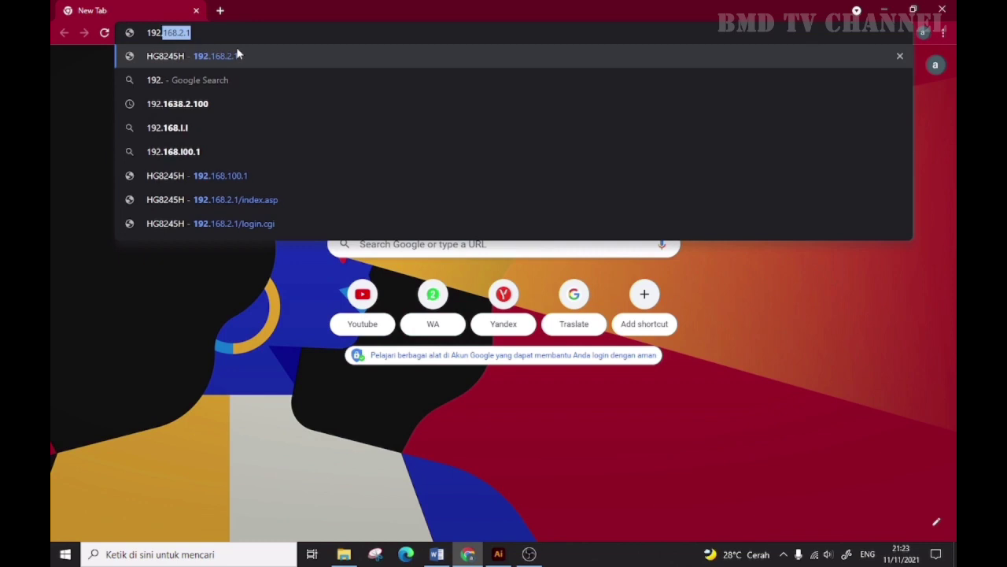
{"action": "type", "text": "168.2.1"}
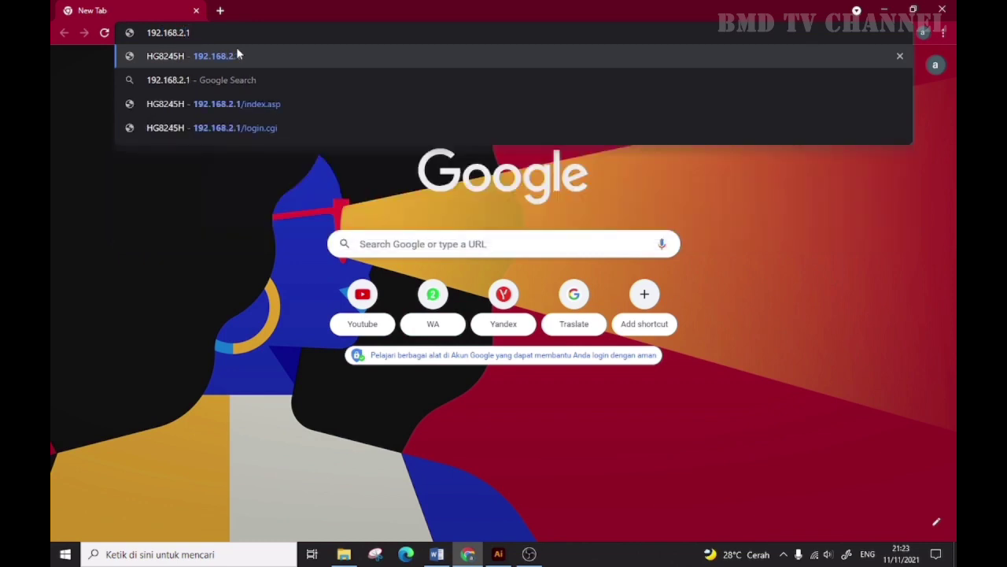
{"action": "key", "text": "Return"}
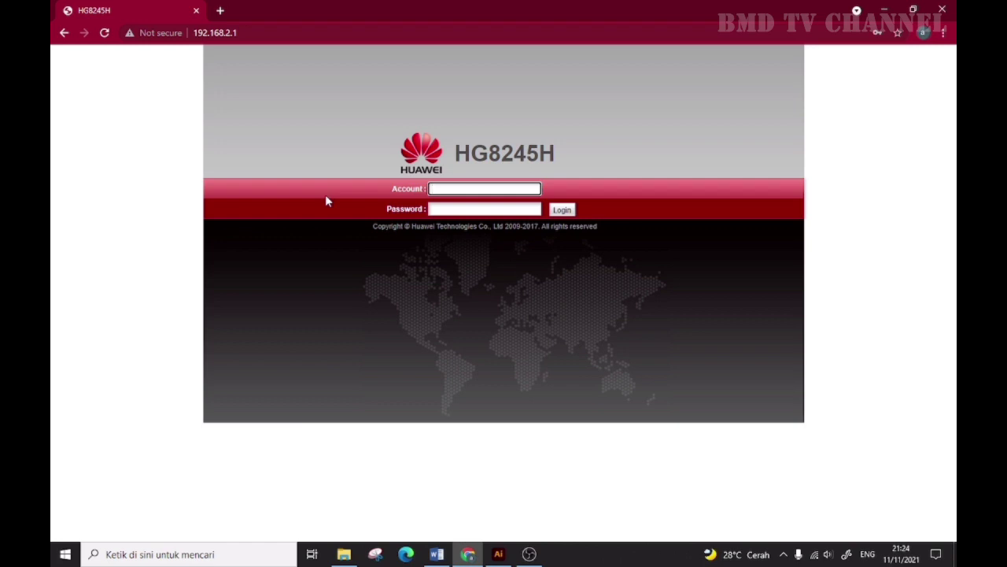
Step: Log in to the HG8245H router with the saved Admin account and password, and dismiss the browser's password warning
{"action": "left_click", "coordinate": [441, 189]}
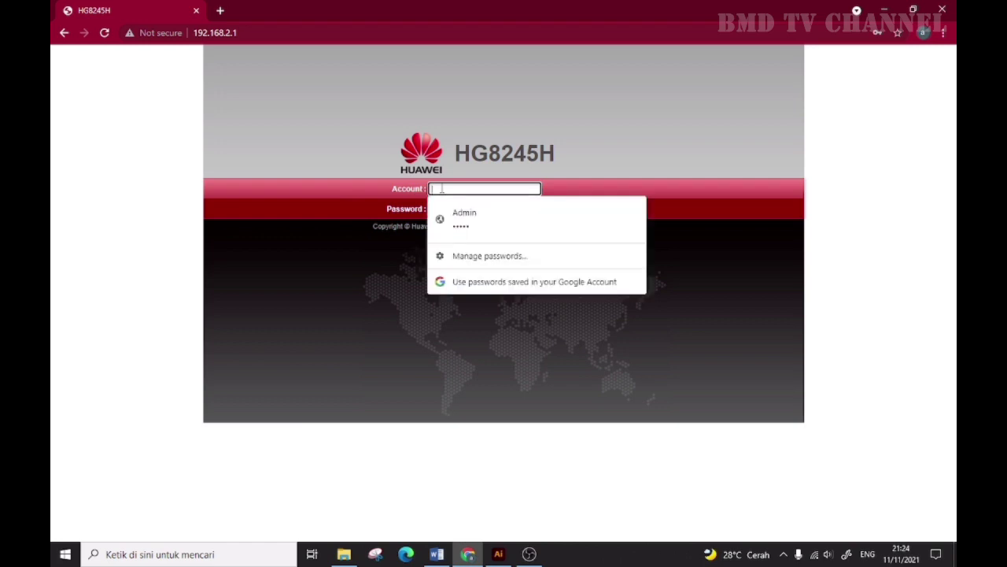
{"action": "left_click", "coordinate": [497, 217]}
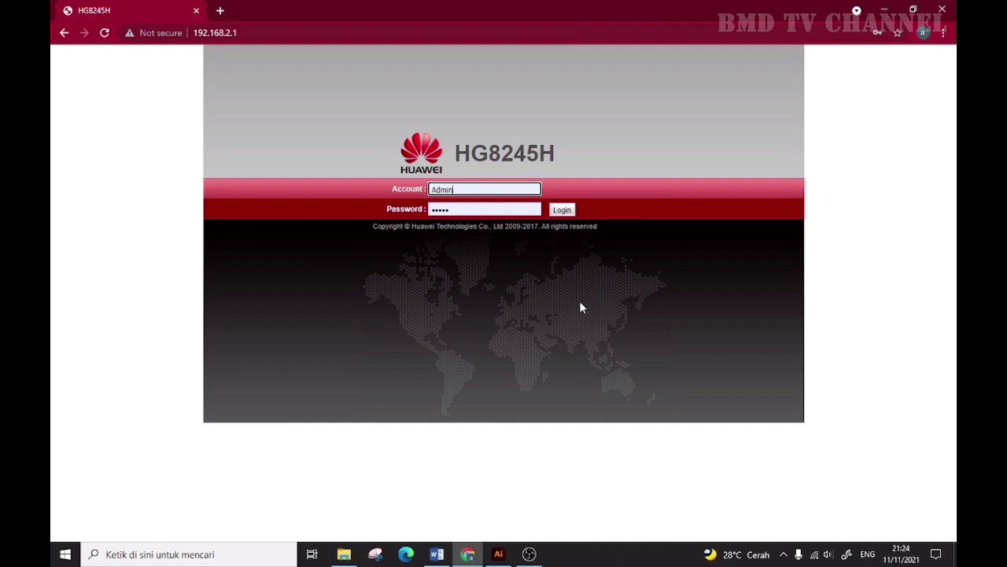
{"action": "left_click", "coordinate": [562, 210]}
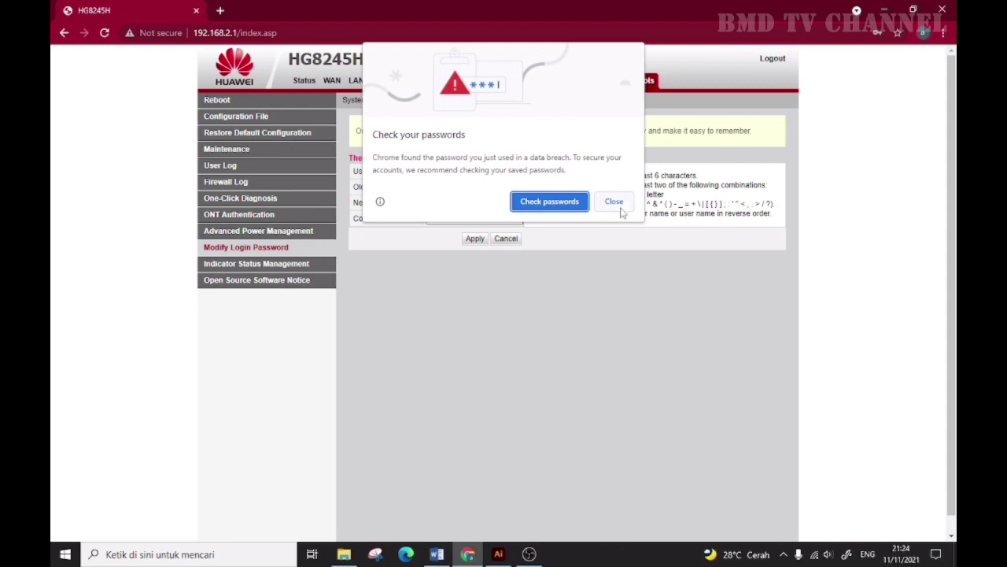
{"action": "left_click", "coordinate": [614, 201]}
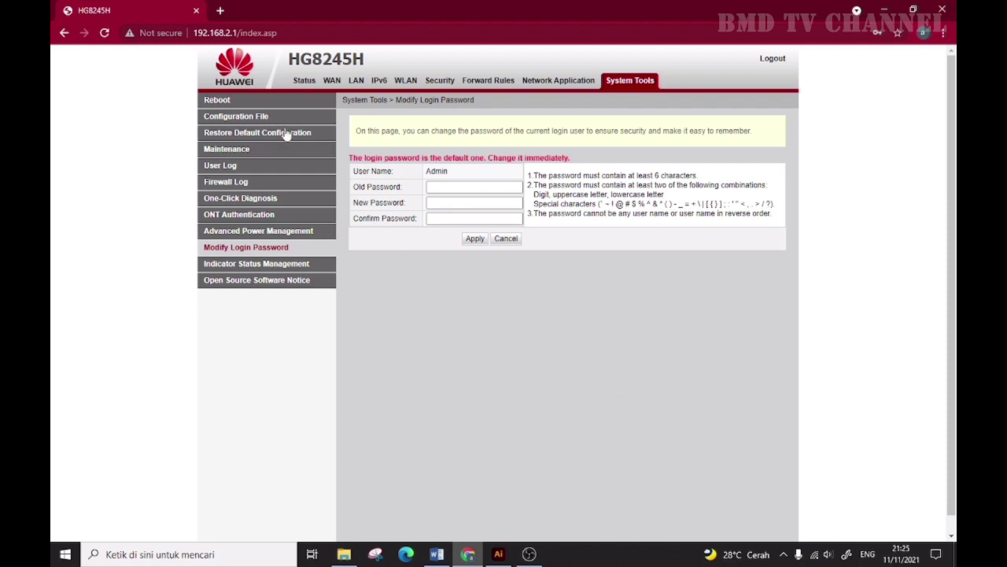
Step: Examine the router's User Device Information list through page 7, checking each device's status, port and MAC address
{"action": "left_click", "coordinate": [303, 82]}
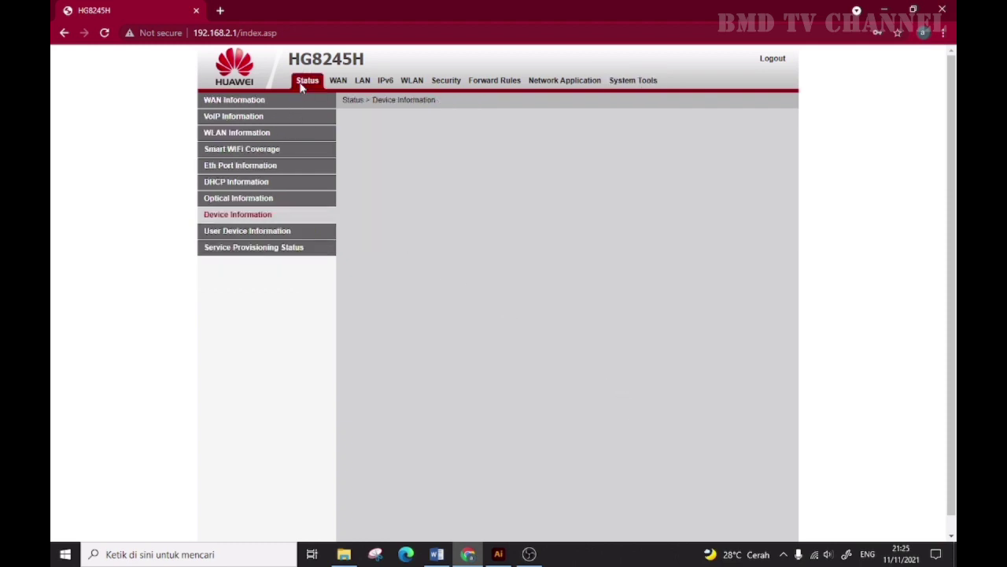
{"action": "left_click", "coordinate": [236, 236]}
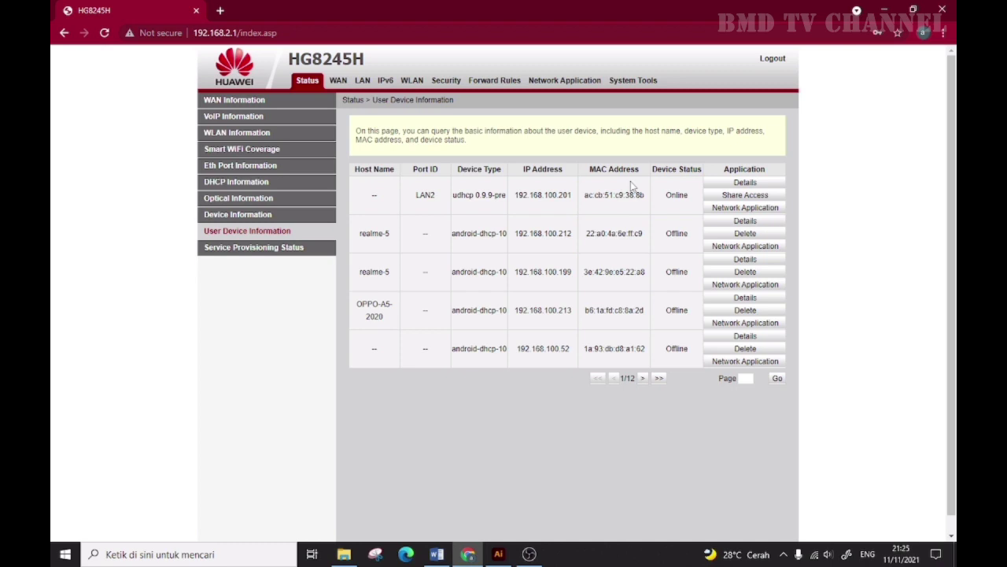
{"action": "left_click", "coordinate": [642, 379]}
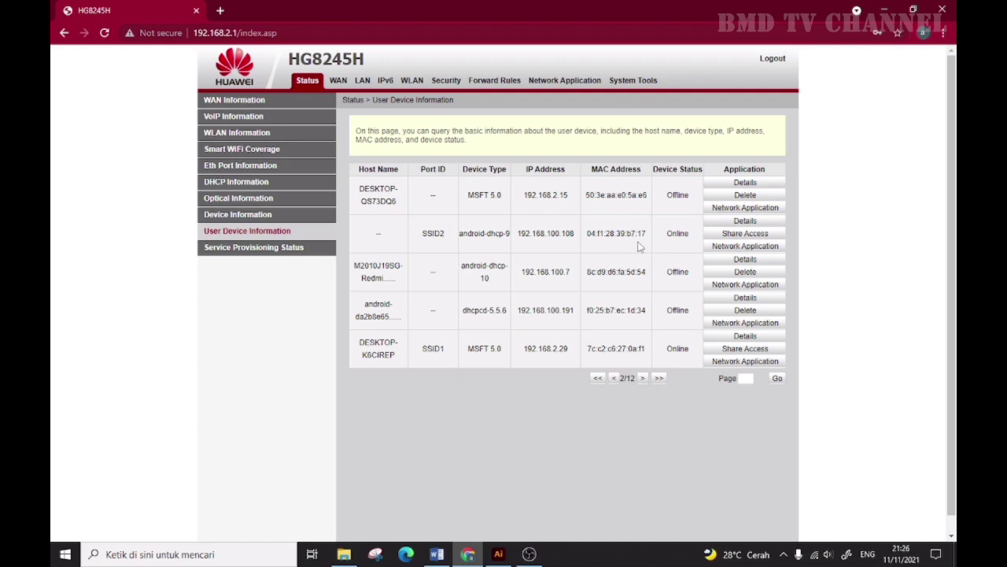
{"action": "left_click", "coordinate": [641, 378]}
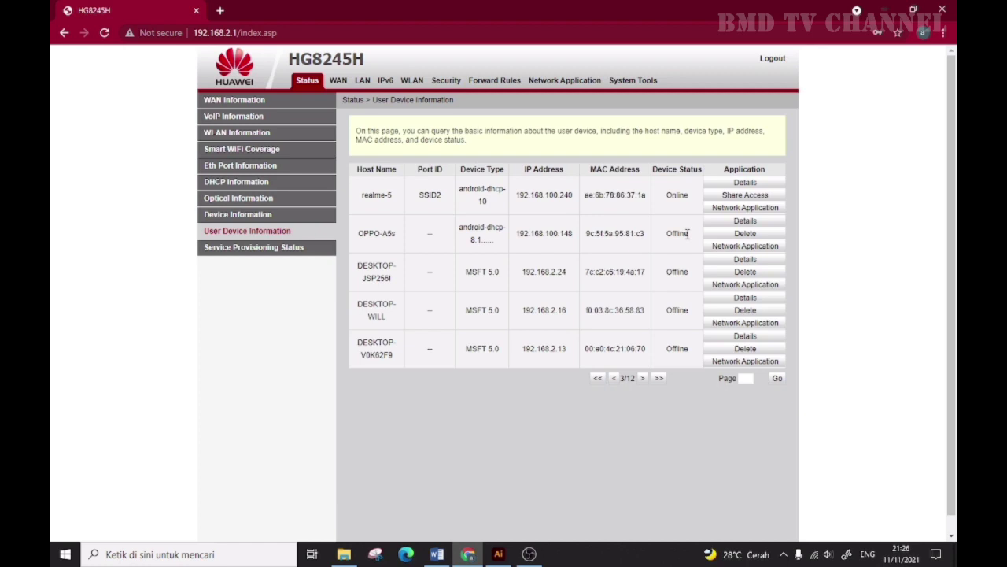
{"action": "left_click", "coordinate": [644, 378]}
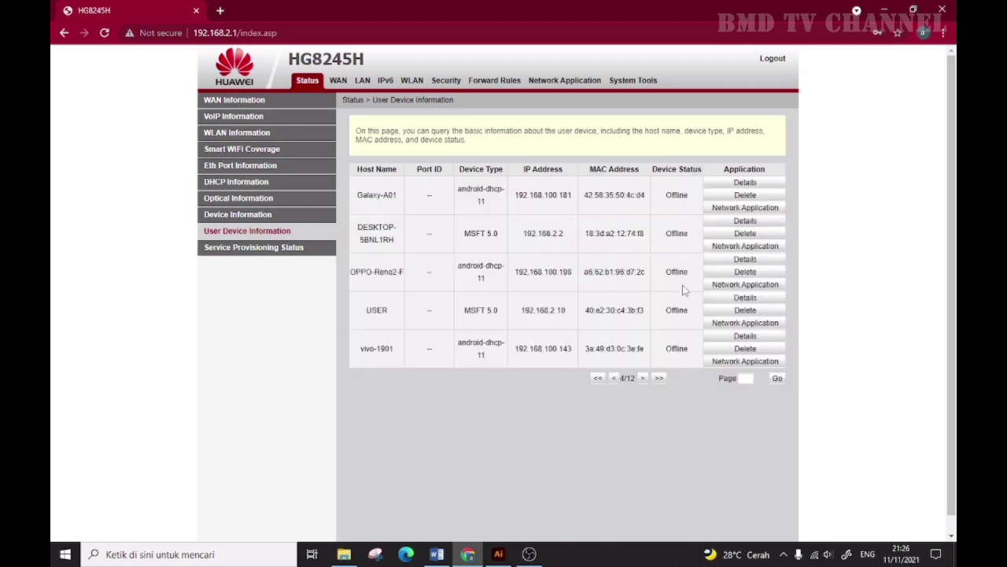
{"action": "left_click", "coordinate": [647, 381]}
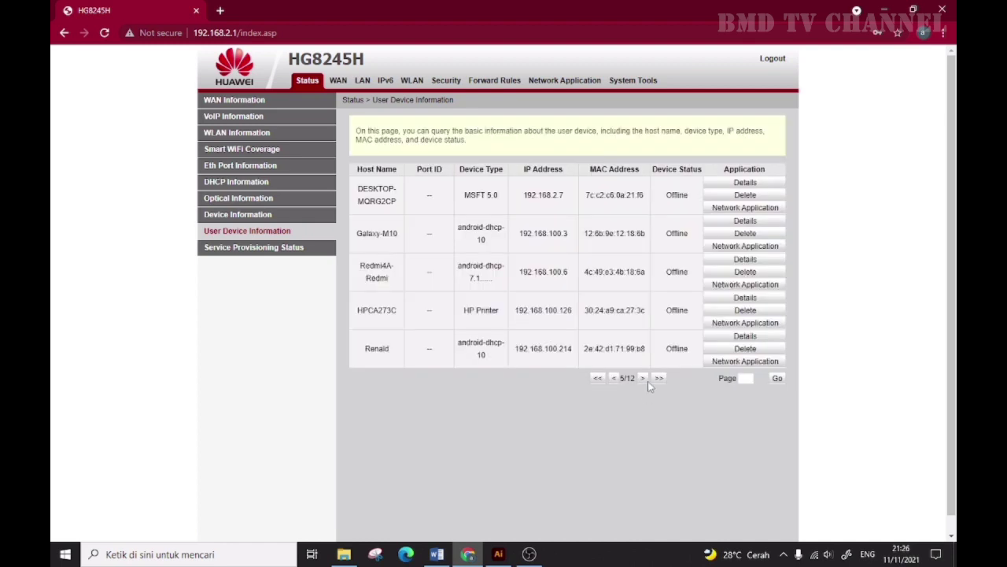
{"action": "left_click", "coordinate": [643, 381]}
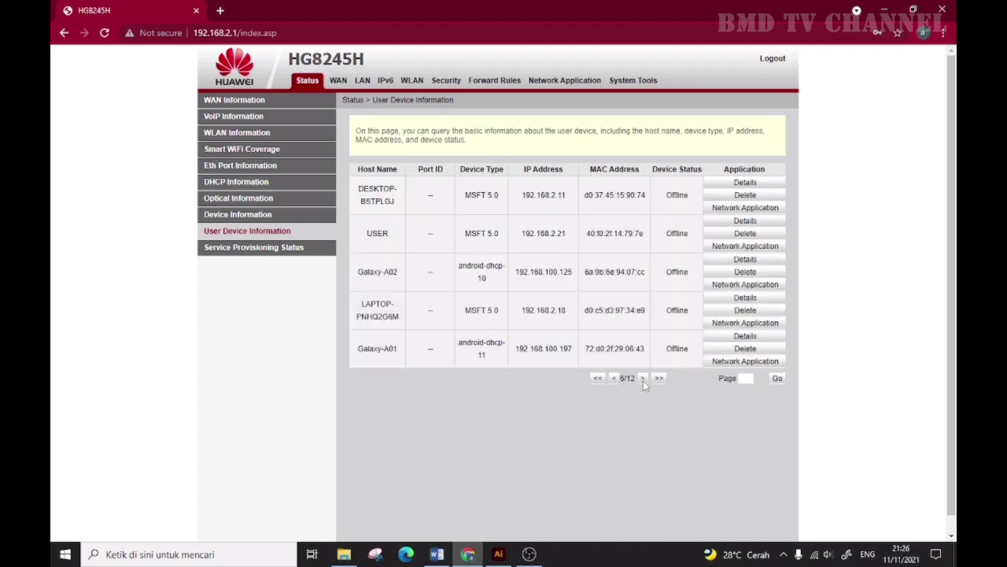
{"action": "left_click", "coordinate": [643, 380]}
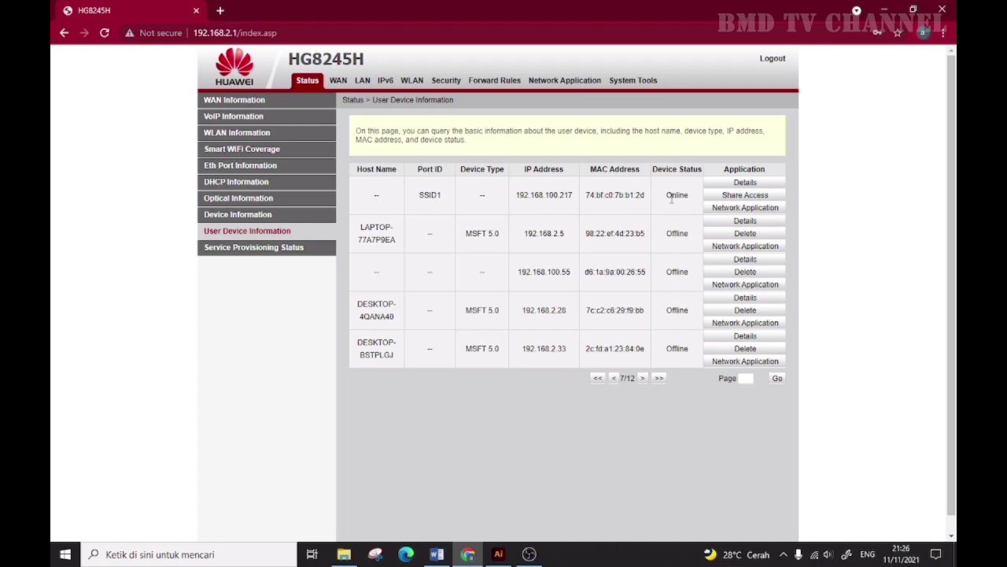
Step: Copy the MAC address of the online SSID1 device with IP address 192.168.100.217
{"action": "left_click_drag", "start_coordinate": [669, 195], "coordinate": [695, 201]}
{"action": "left_click_drag", "start_coordinate": [587, 200], "coordinate": [648, 204]}
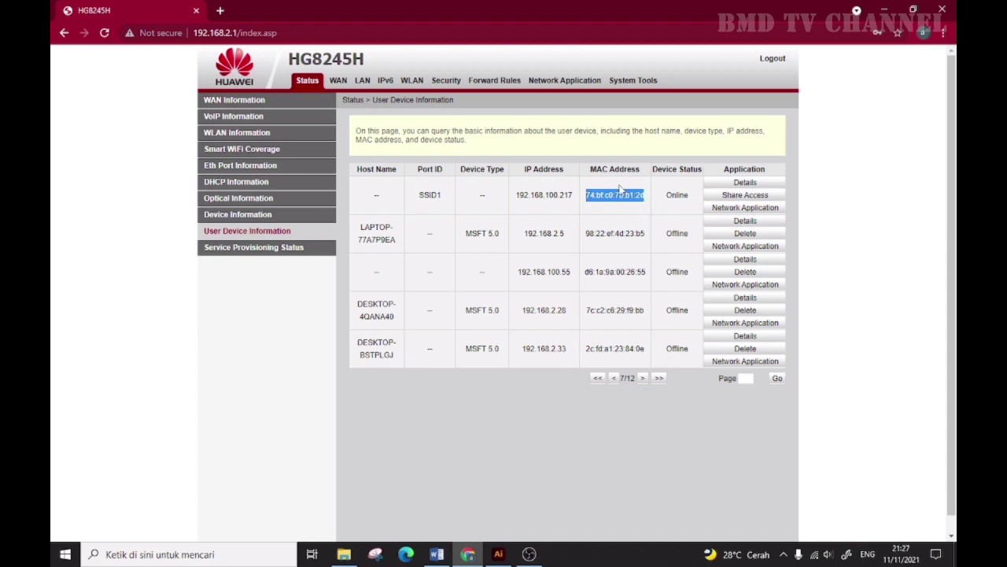
{"action": "right_click", "coordinate": [619, 198]}
{"action": "left_click", "coordinate": [642, 204]}
Step: Add a WLAN MAC filter blacklist entry on SSID1 for source MAC address 74:bf:c0:7b:b1:2d and apply it
{"action": "left_click", "coordinate": [446, 81]}
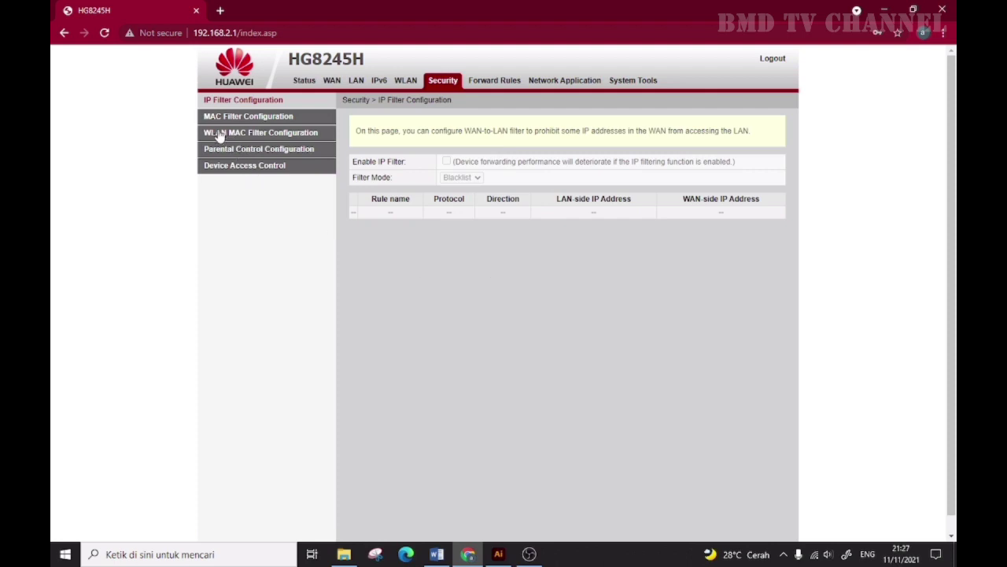
{"action": "left_click", "coordinate": [283, 137]}
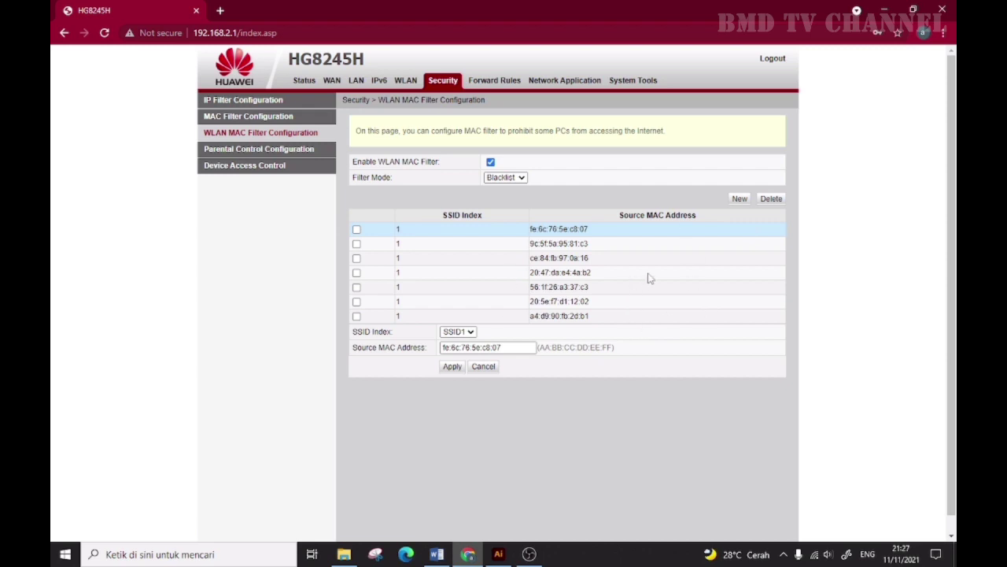
{"action": "left_click", "coordinate": [739, 202]}
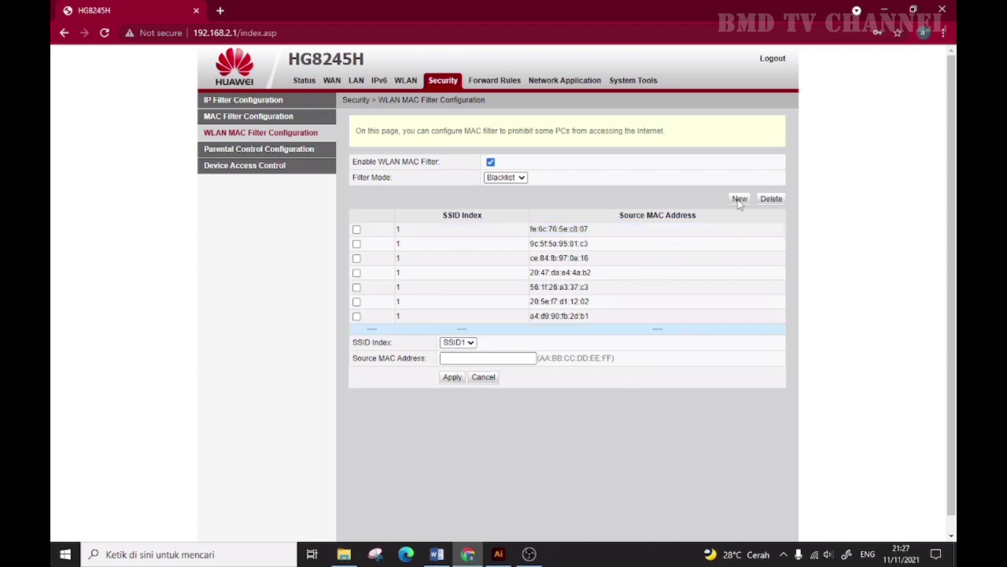
{"action": "left_click", "coordinate": [446, 359]}
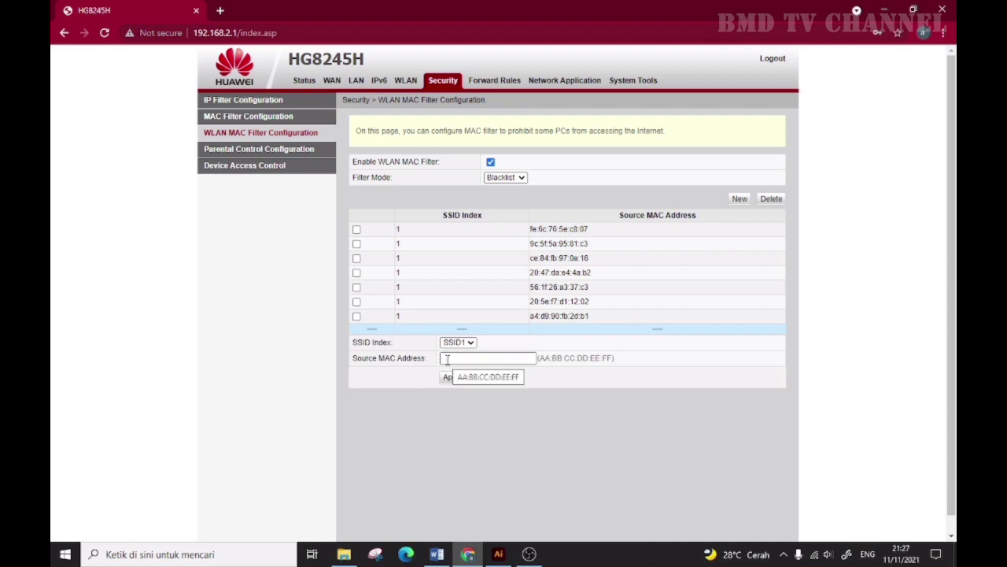
{"action": "left_click", "coordinate": [448, 359]}
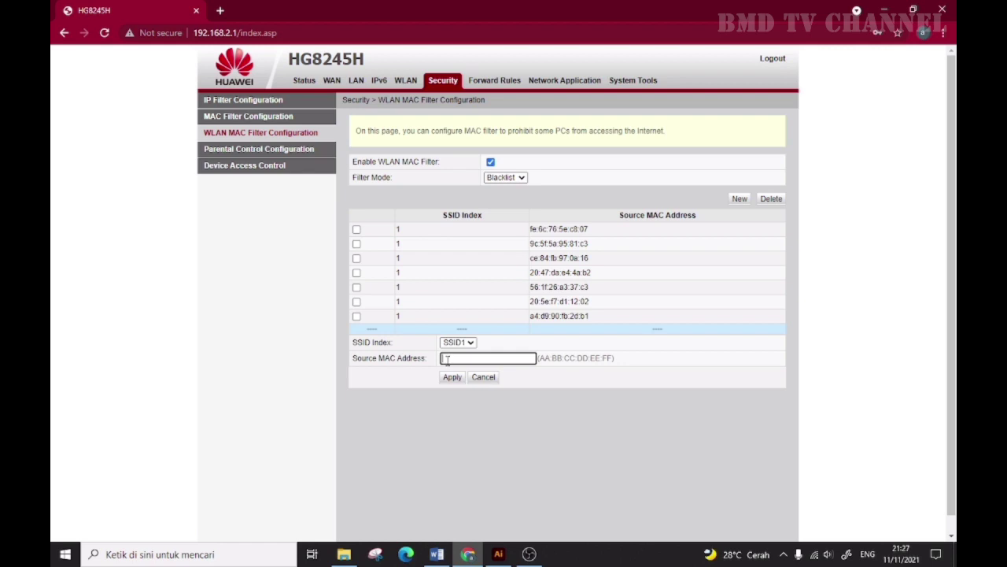
{"action": "right_click", "coordinate": [447, 360]}
{"action": "left_click", "coordinate": [493, 260]}
{"action": "left_click", "coordinate": [453, 377]}
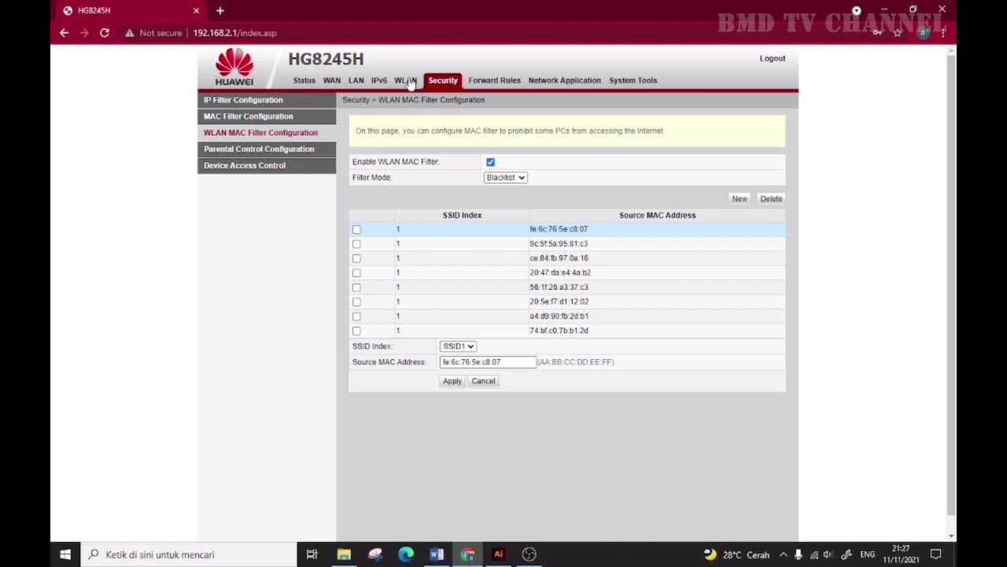
Step: Return to the router's Status section
{"action": "left_click", "coordinate": [300, 82]}
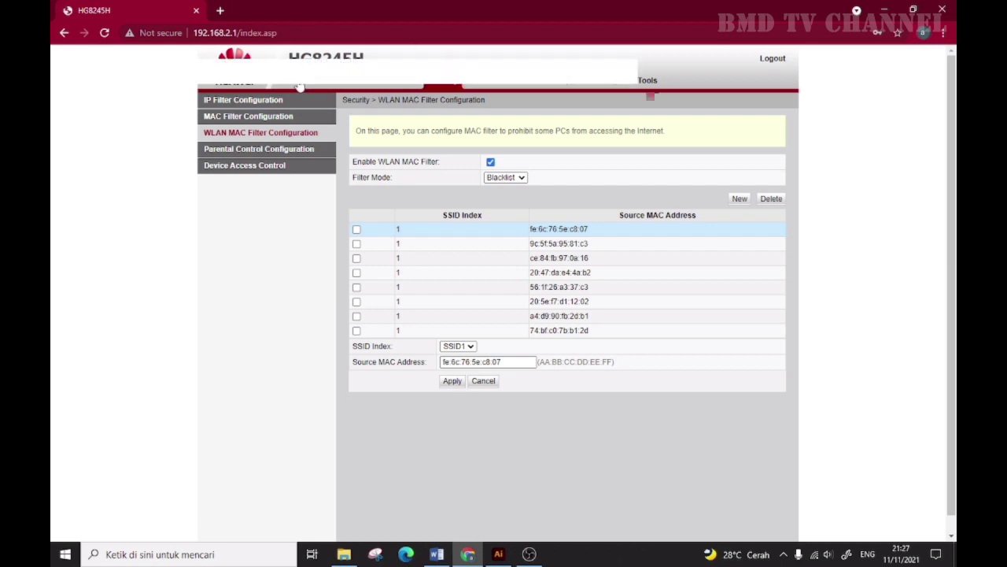